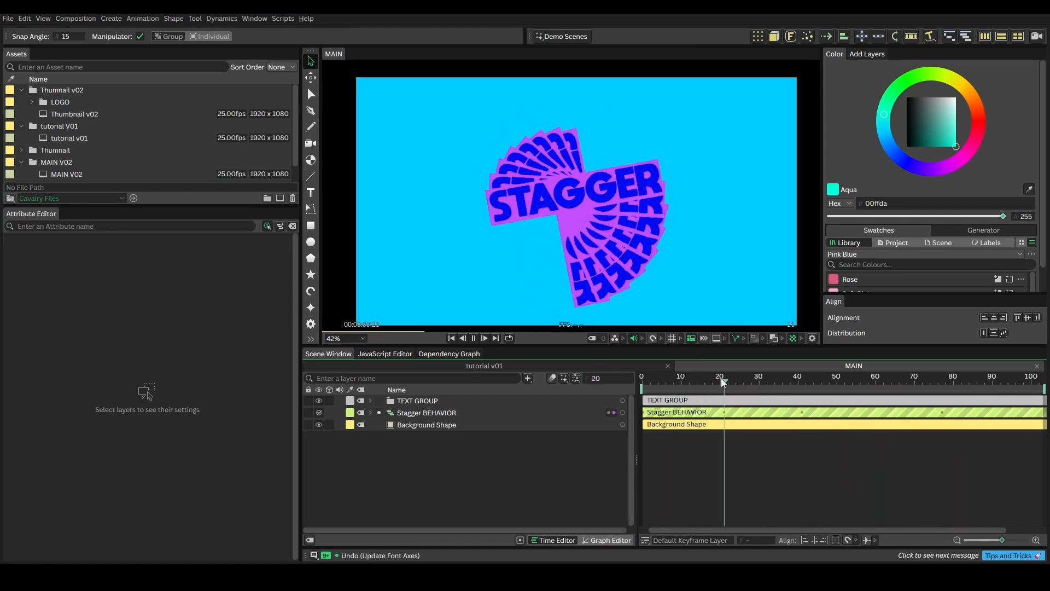
# Step: Stop playback, switch to the tutorial v01 composition, and examine its STAGGER BEHAVIOR text and Rectangle Shape layers
pyautogui.press('space')
pyautogui.click(576, 366)
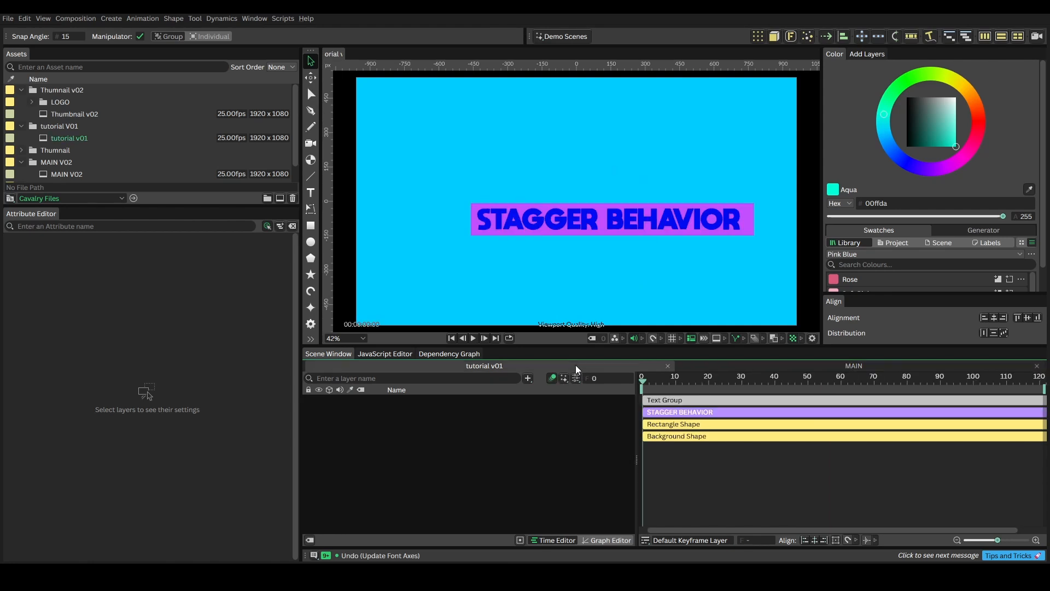
pyautogui.click(415, 411)
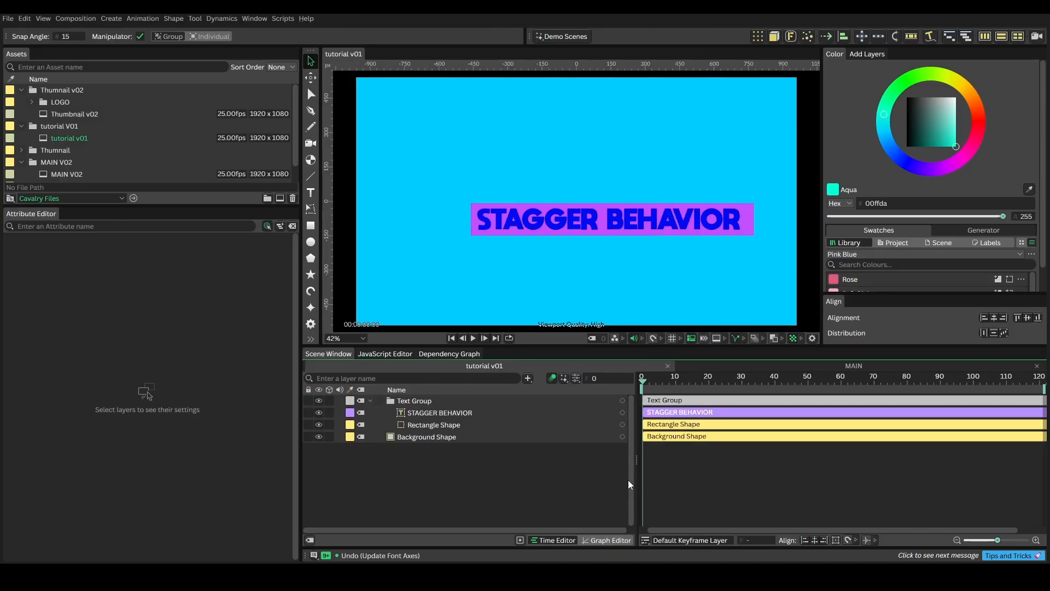
pyautogui.click(431, 416)
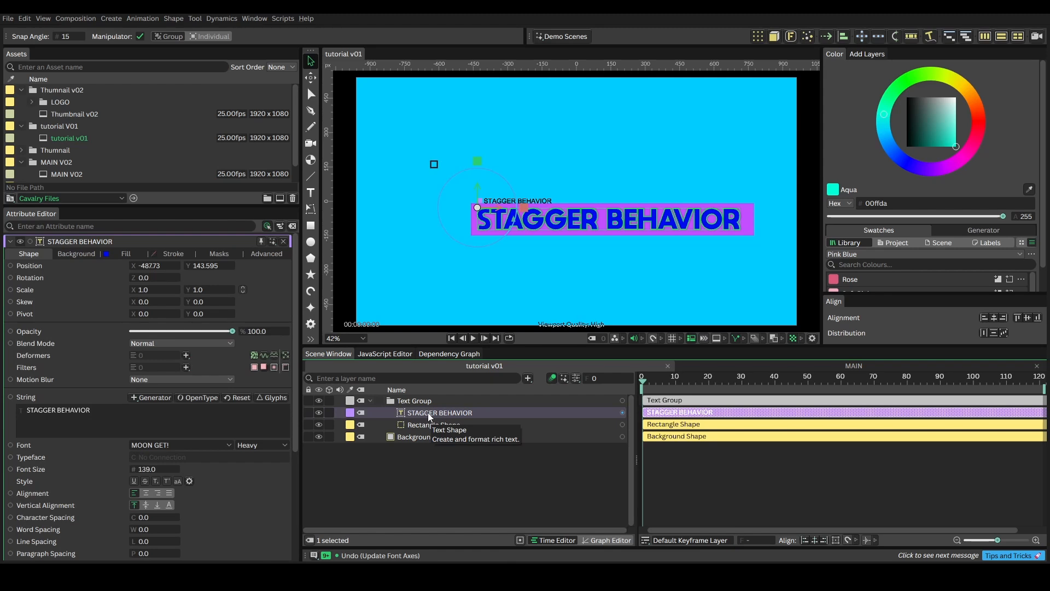
pyautogui.click(428, 424)
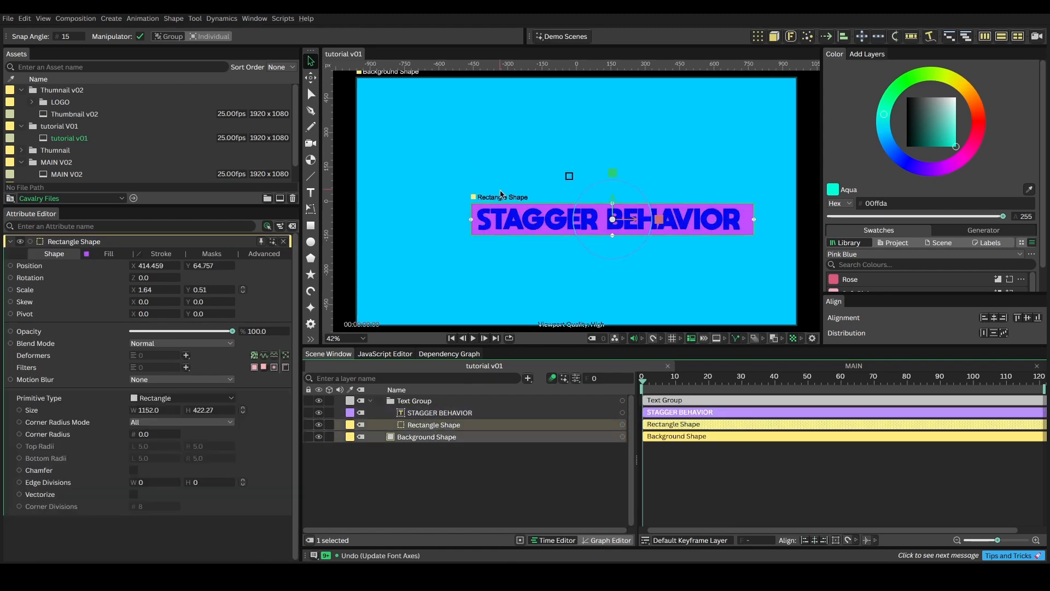
# Step: Collapse the Text Group and apply a Duplicator to it
pyautogui.click(423, 400)
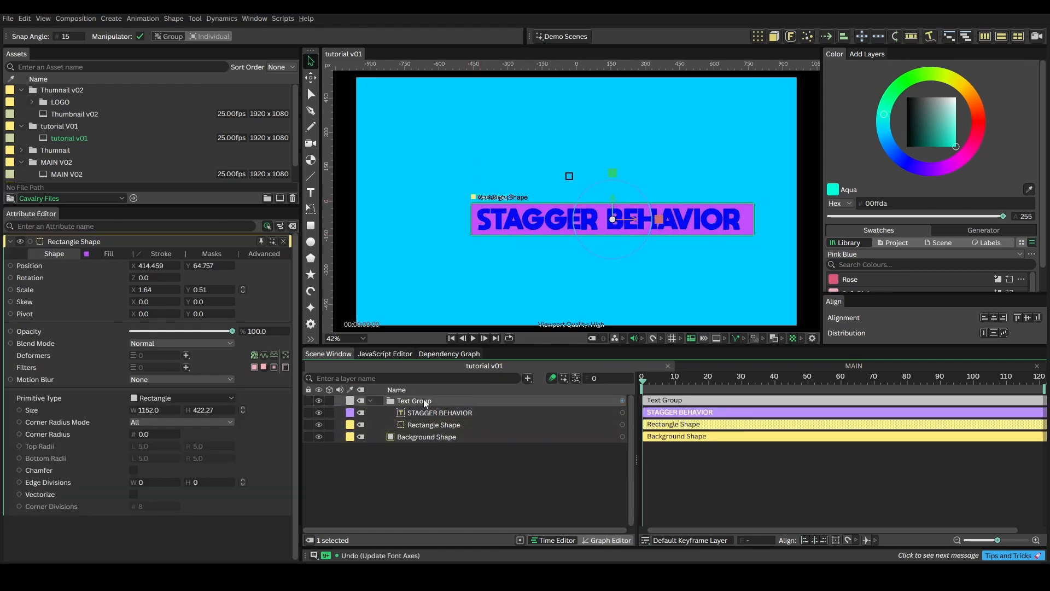
pyautogui.click(370, 401)
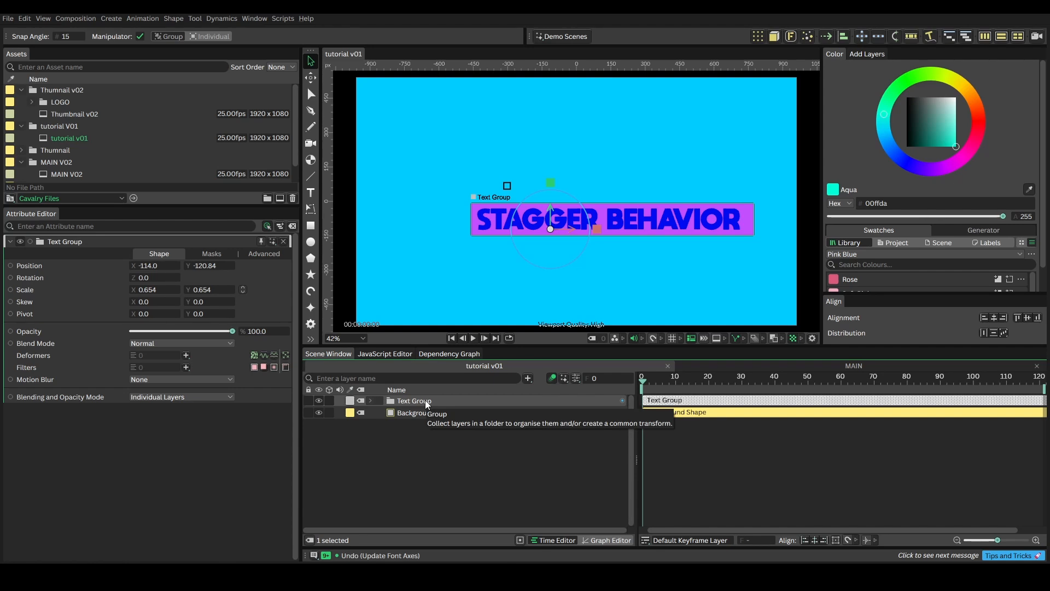
pyautogui.click(758, 38)
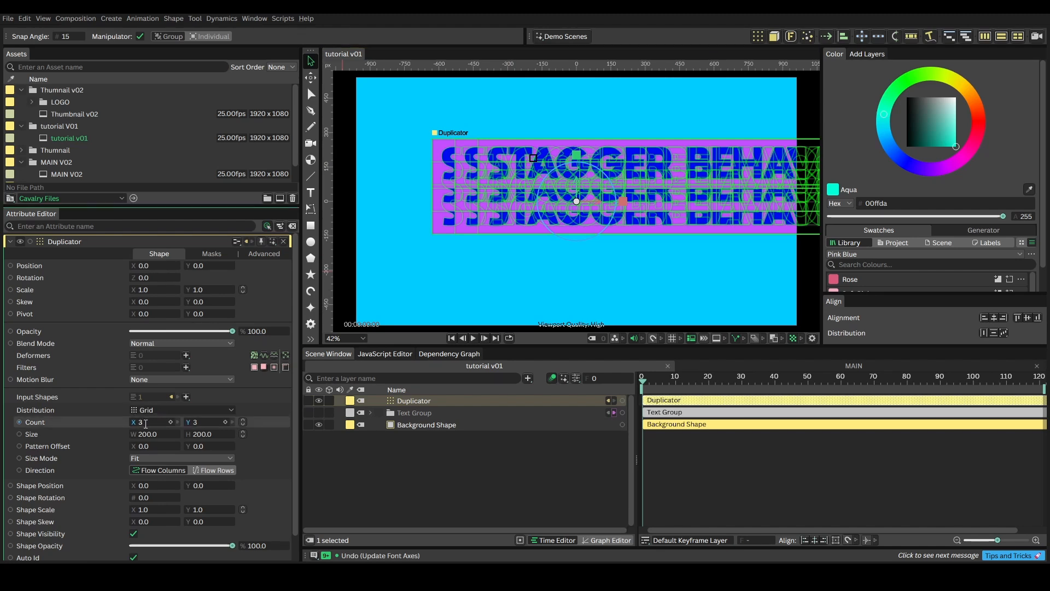
# Step: Set the Duplicator's grid count to X 1 and Y 8, and its linked width and height to 0
pyautogui.write('1')
pyautogui.press('Return')
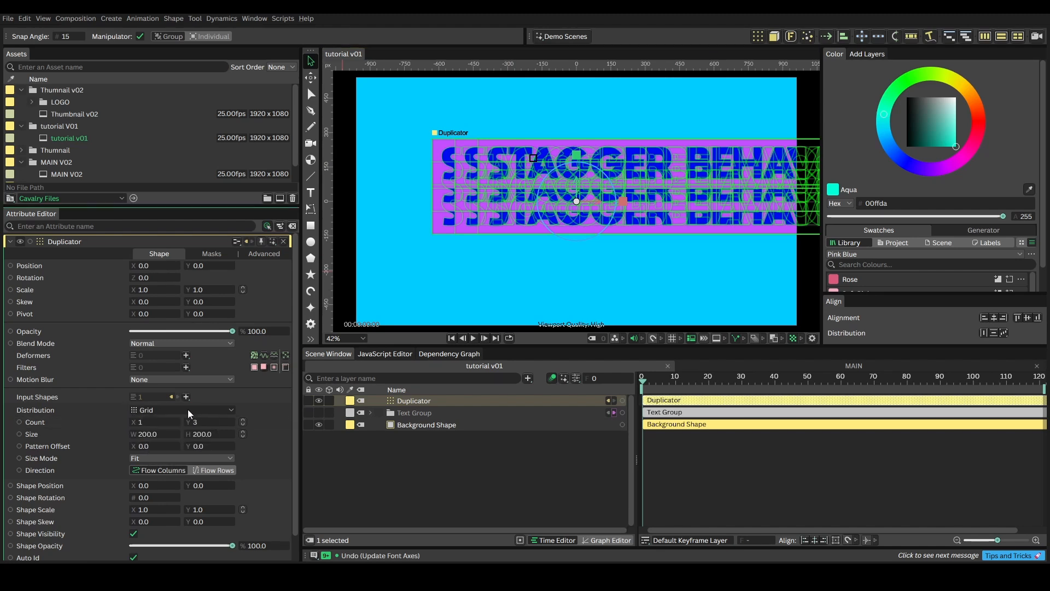
pyautogui.click(202, 424)
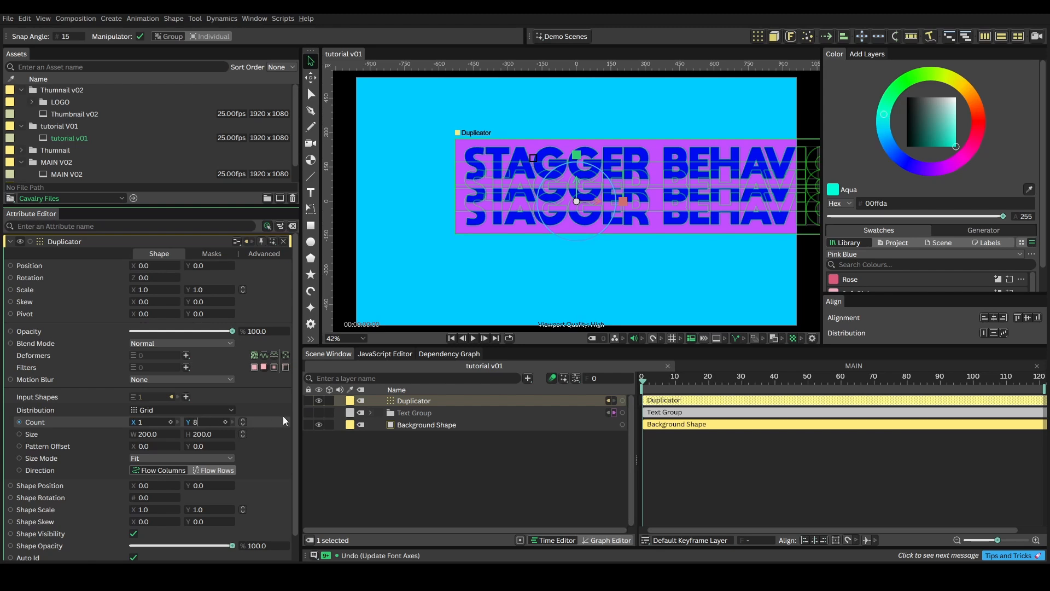
pyautogui.write('8')
pyautogui.press('Return')
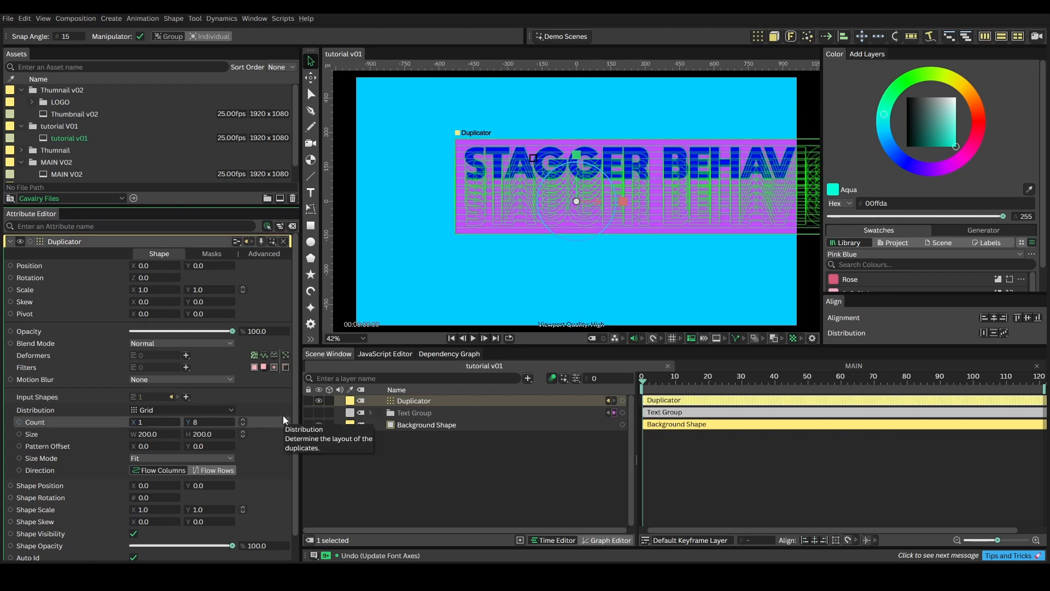
pyautogui.click(242, 433)
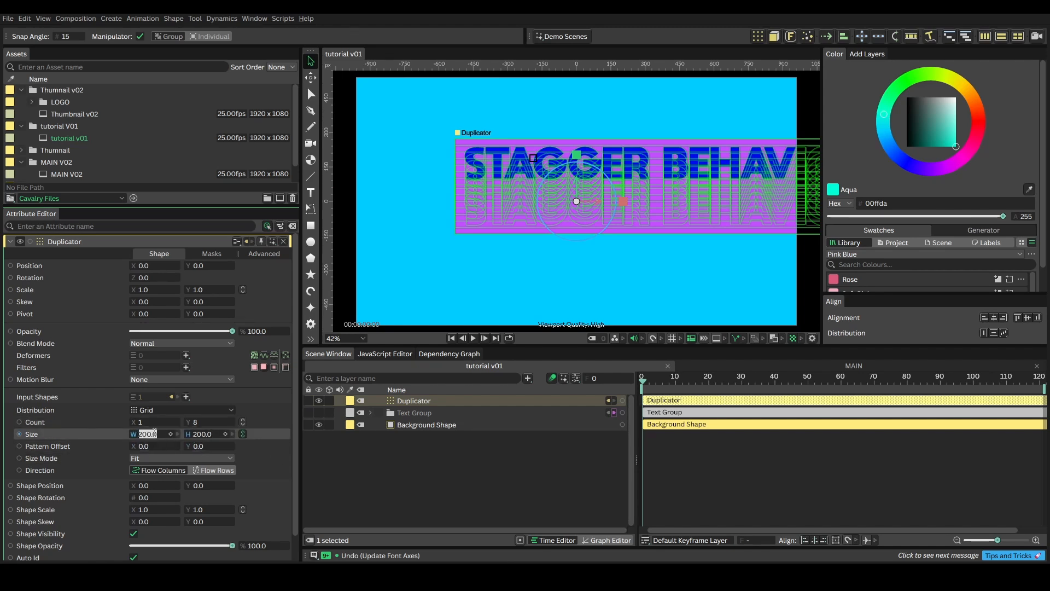
pyautogui.press('Return')
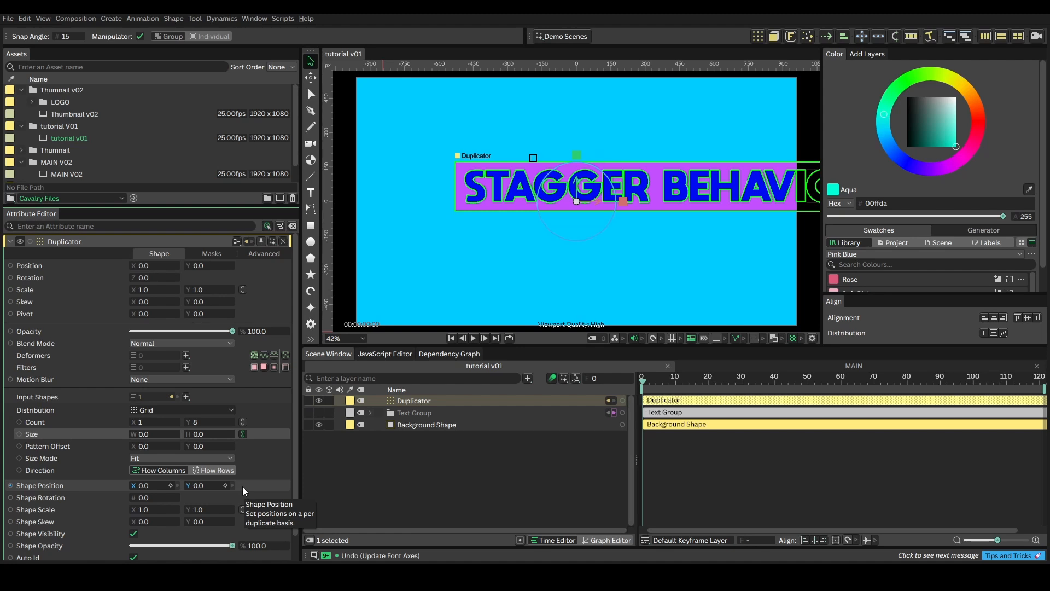
# Step: Add a Stagger behaviour as a separate layer in the scene and connect it to the Duplicator's Shape Rotation
pyautogui.click(526, 378)
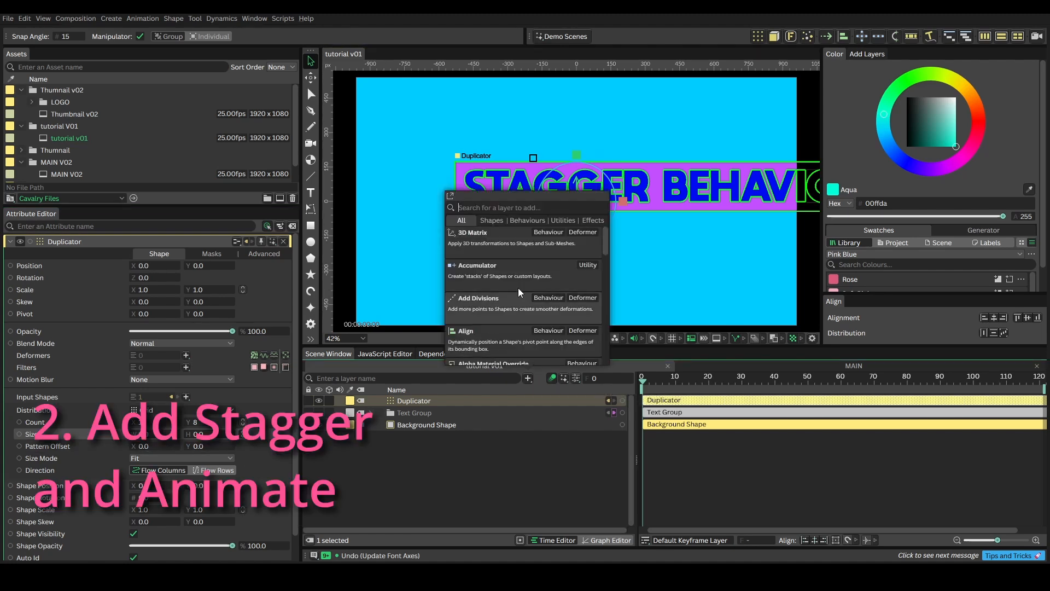
pyautogui.click(529, 219)
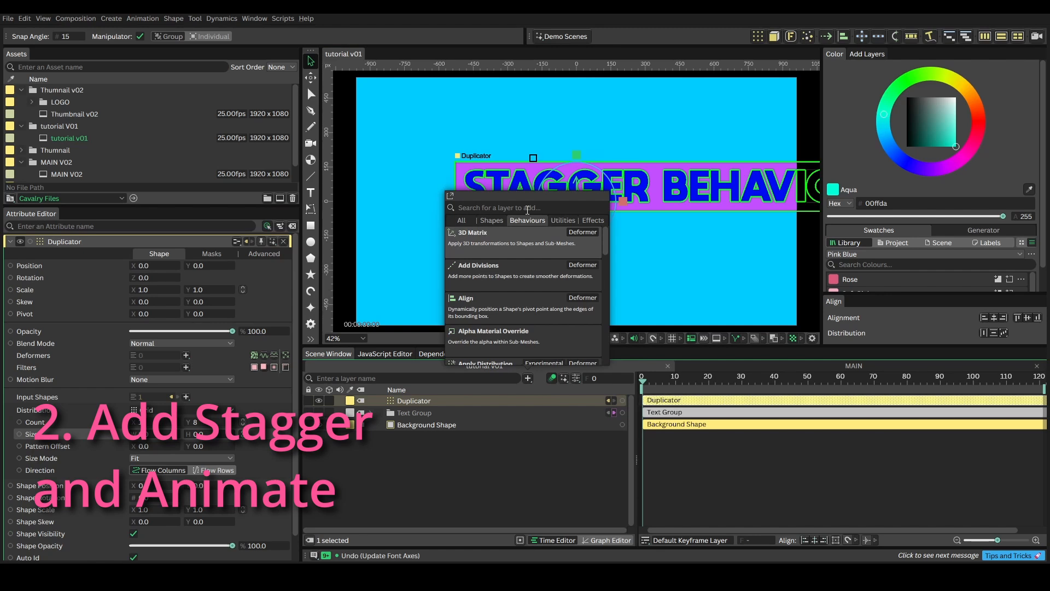
pyautogui.write('stagger')
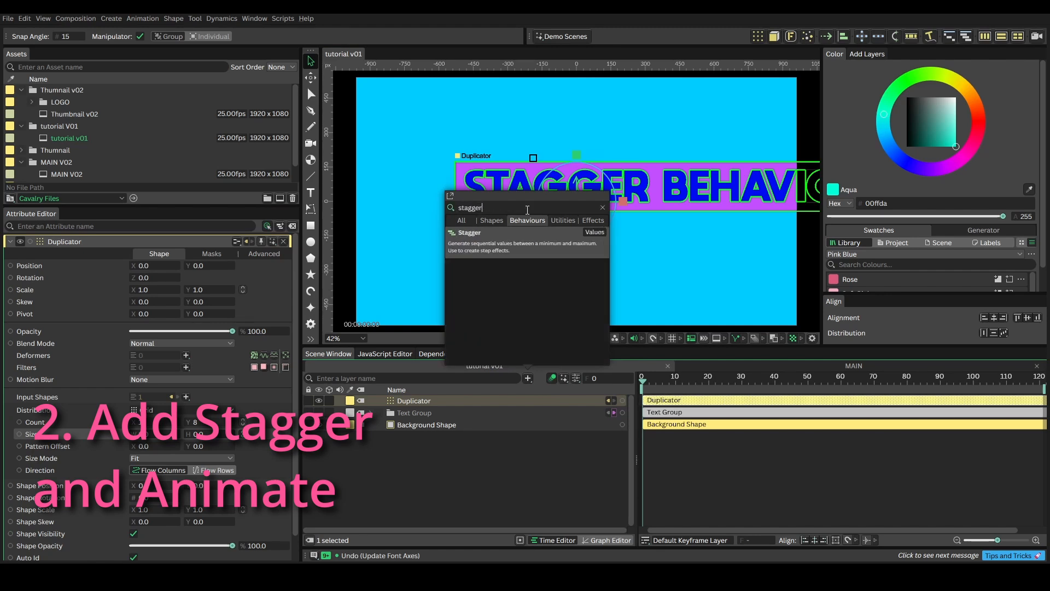
pyautogui.moveTo(508, 247); pyautogui.dragTo(447, 457)
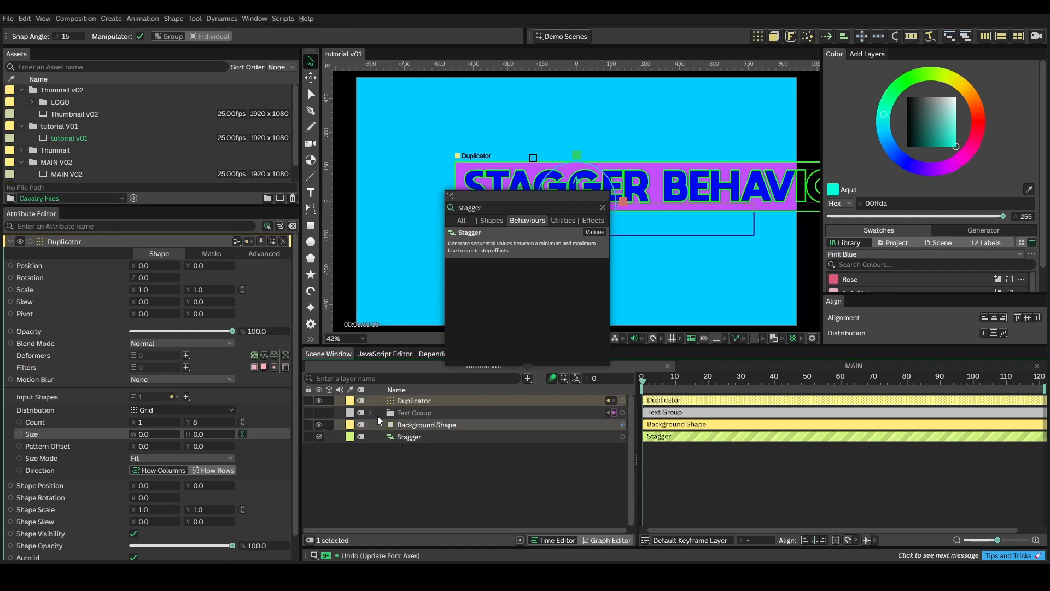
pyautogui.click(406, 481)
pyautogui.click(428, 400)
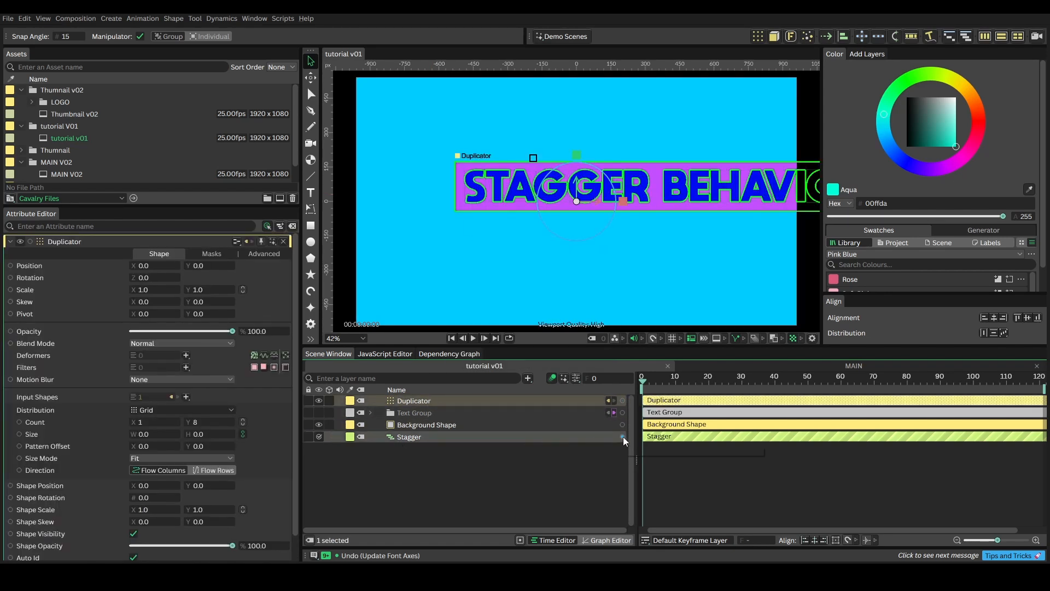
pyautogui.moveTo(622, 437); pyautogui.dragTo(143, 499)
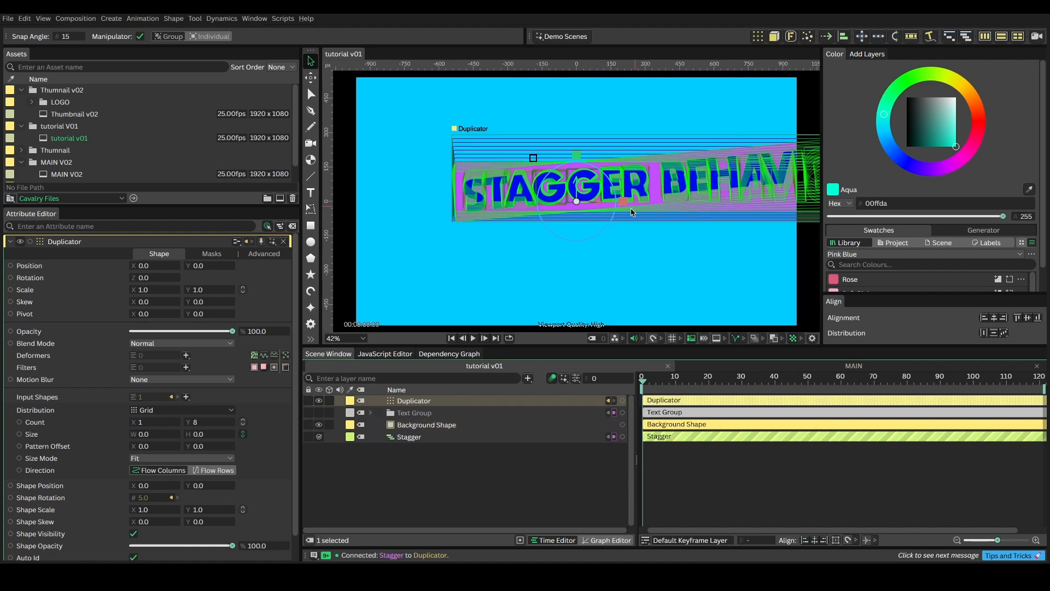
# Step: Keyframe the Stagger's Maximum at 0 on frame 0
pyautogui.click(414, 440)
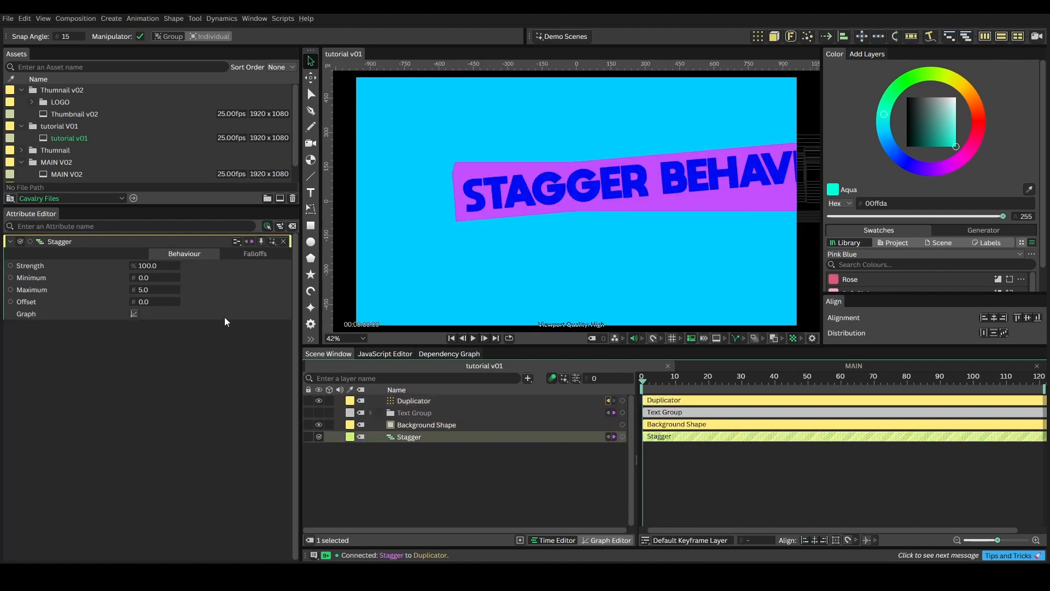
pyautogui.hotkey('ctrl', 'z')
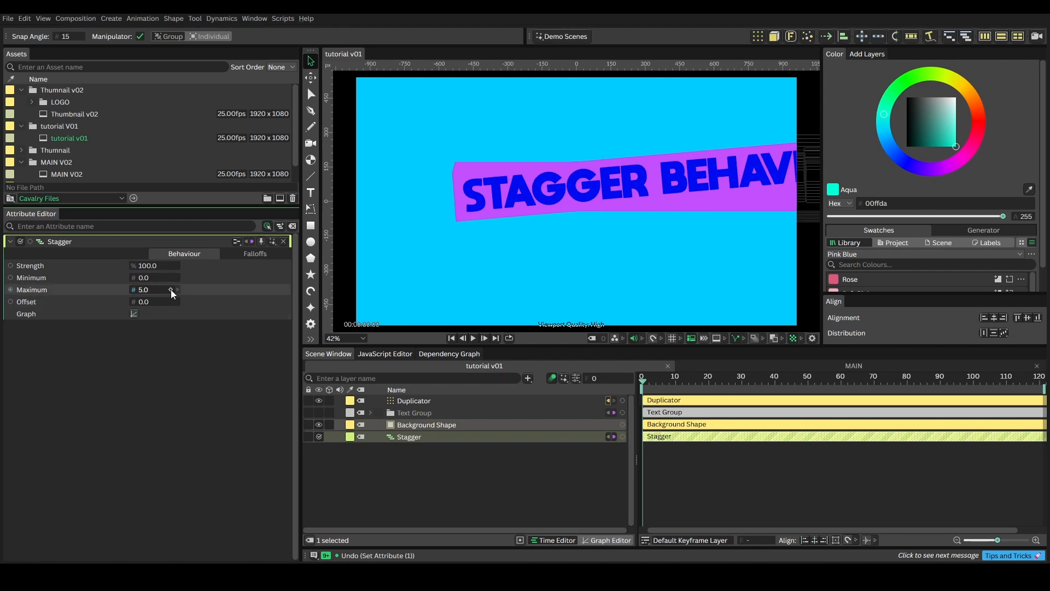
pyautogui.click(170, 290)
pyautogui.moveTo(146, 291); pyautogui.dragTo(141, 292)
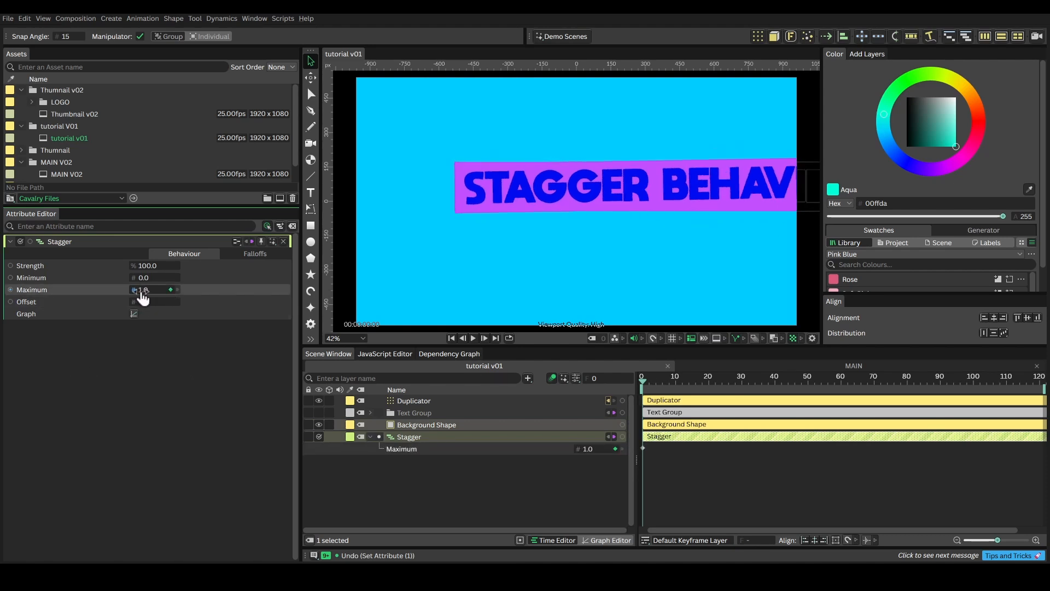
pyautogui.doubleClick(142, 292)
pyautogui.write('0')
pyautogui.press('Return')
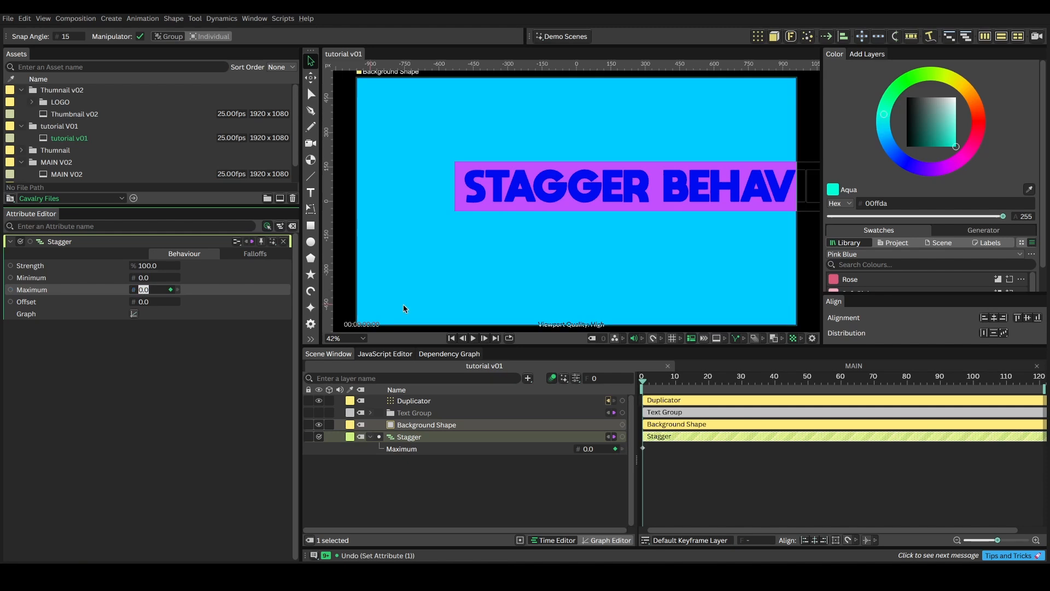
# Step: Set the Stagger's Maximum to 200 at frame 40
pyautogui.click(727, 381)
pyautogui.moveTo(726, 376); pyautogui.dragTo(776, 376)
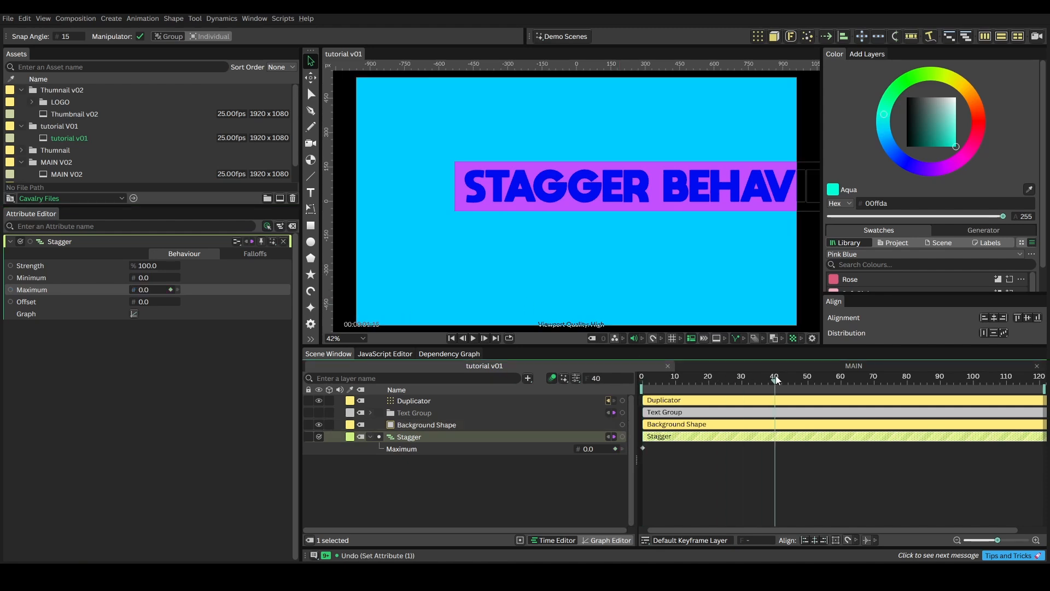
pyautogui.moveTo(142, 294); pyautogui.dragTo(263, 300)
# Step: Copy the Stagger's frame 0 Maximum keyframe to frame 80 and preview the animation from the start
pyautogui.moveTo(781, 385); pyautogui.dragTo(906, 380)
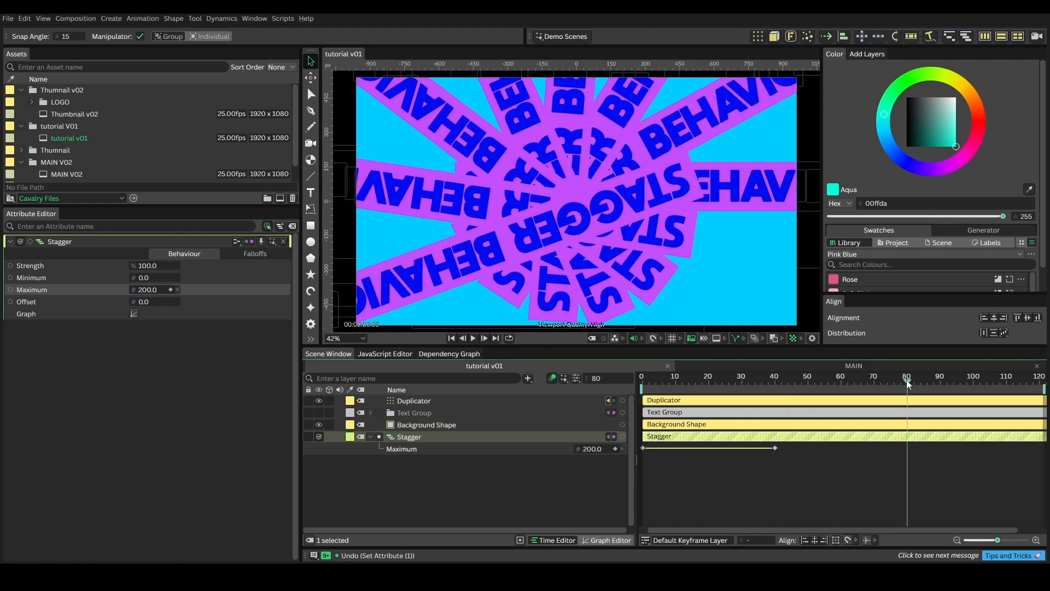
pyautogui.click(643, 448)
pyautogui.hotkey('ctrl', 'c')
pyautogui.hotkey('ctrl', 'v')
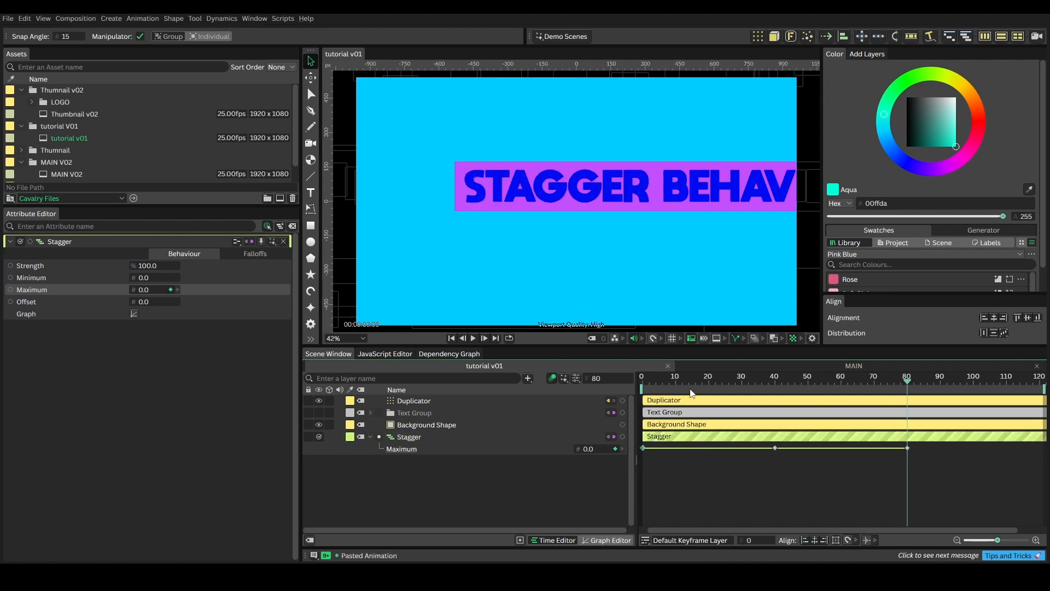
pyautogui.click(675, 383)
pyautogui.moveTo(683, 383); pyautogui.dragTo(633, 383)
pyautogui.press('space')
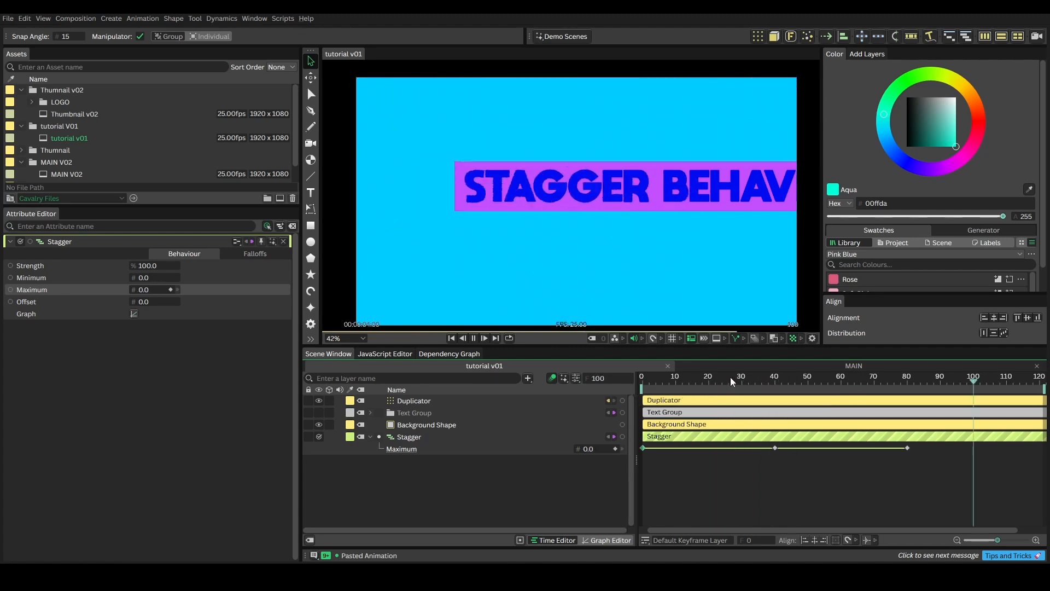
pyautogui.press('space')
# Step: Set Loop After to Looping for all three Maximum keyframes of the Stagger and preview the animation from the start
pyautogui.moveTo(914, 460); pyautogui.dragTo(638, 449)
pyautogui.rightClick(640, 448)
pyautogui.moveTo(678, 335)
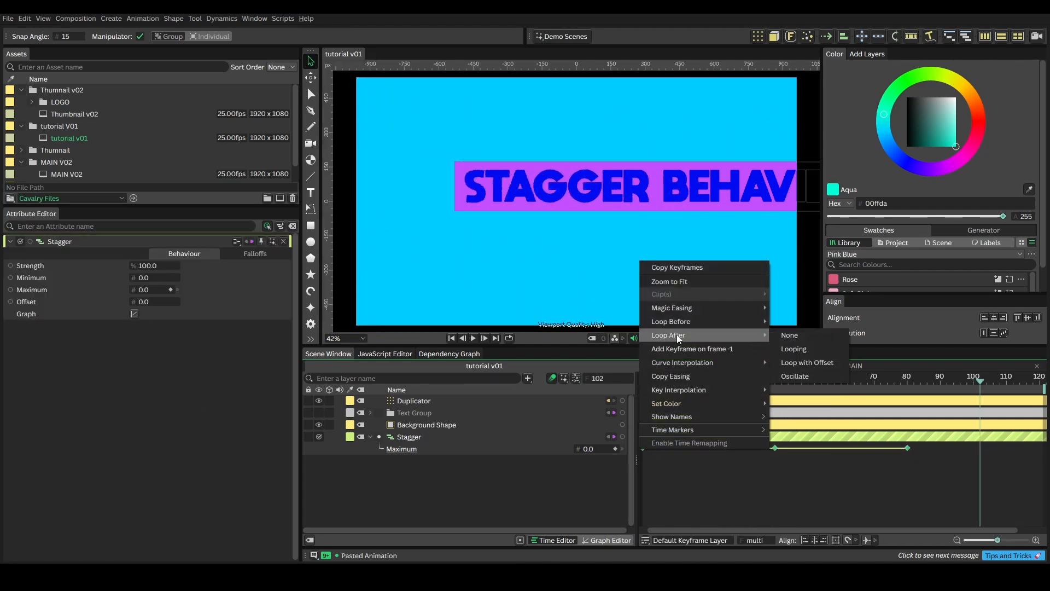
pyautogui.click(802, 351)
pyautogui.moveTo(680, 383); pyautogui.dragTo(622, 383)
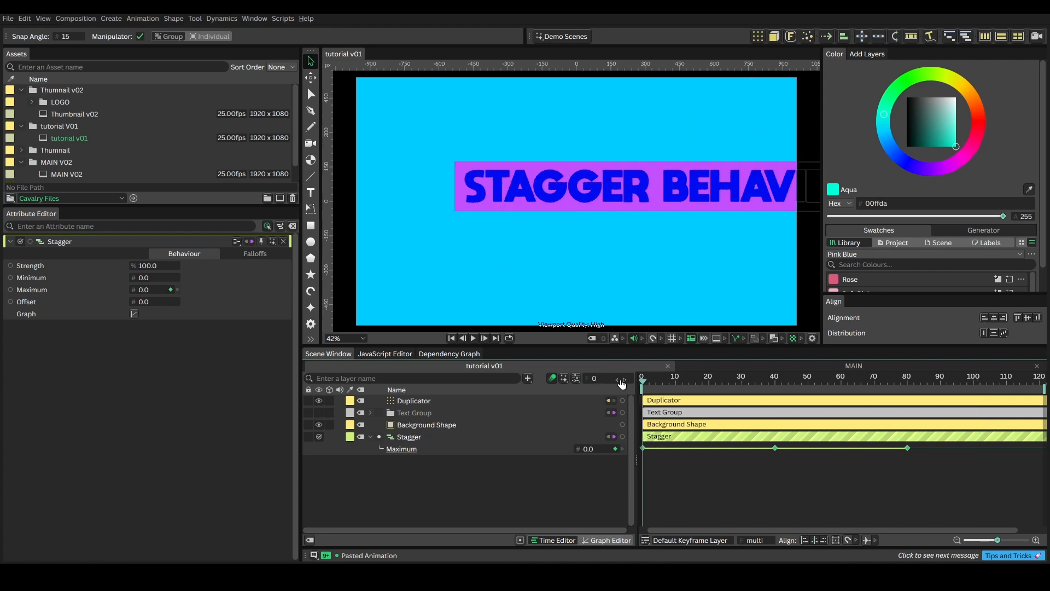
pyautogui.press('space')
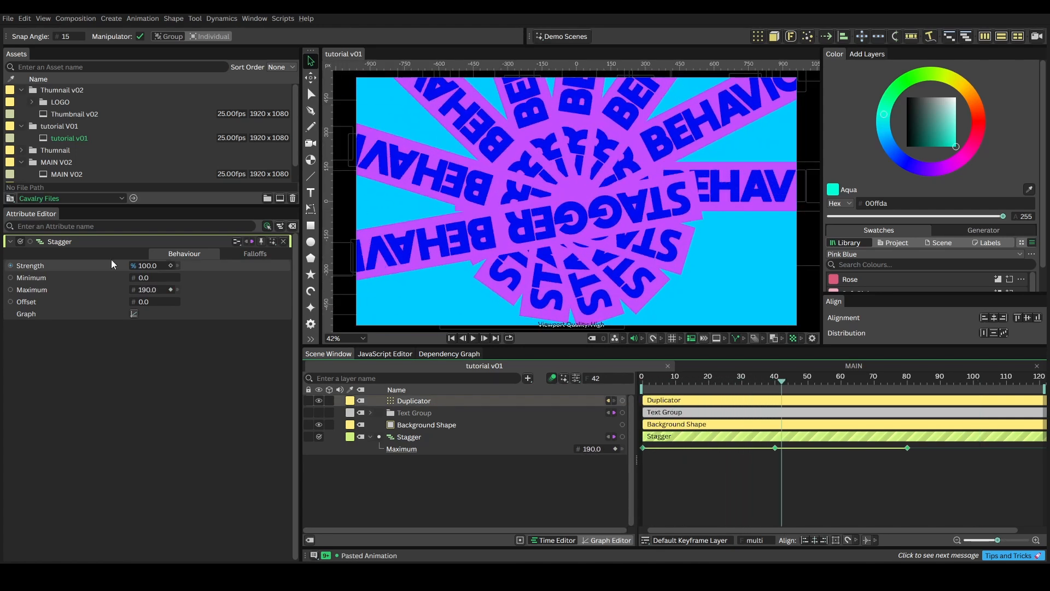
pyautogui.moveTo(142, 267); pyautogui.dragTo(316, 274)
pyautogui.moveTo(659, 379); pyautogui.dragTo(614, 383)
pyautogui.press('space')
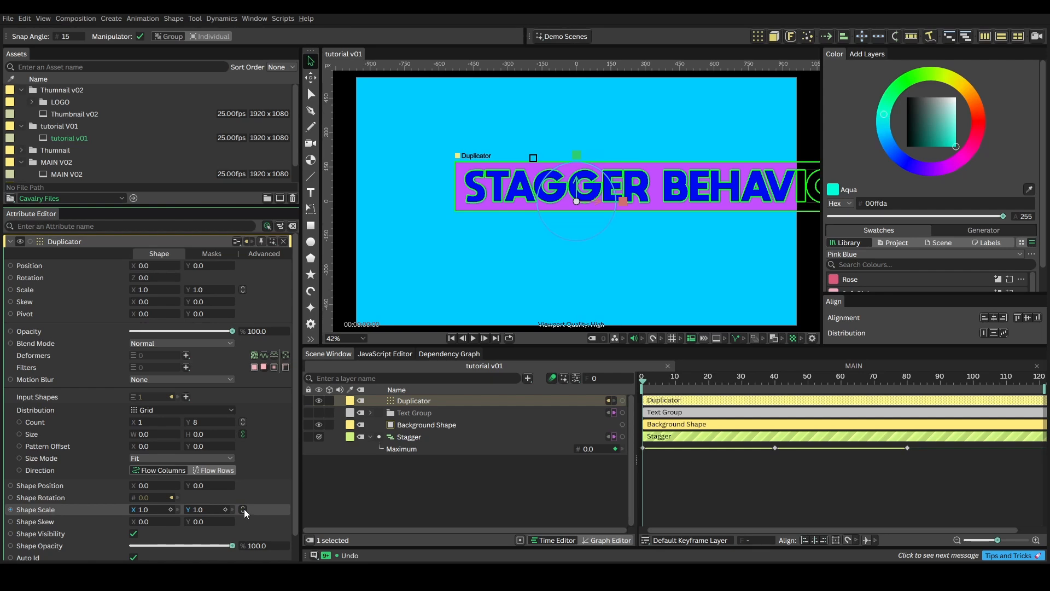
# Step: Set the Duplicator's Shape Scale to 0.7 in both X and Y with the axes linked, and preview the animation
pyautogui.moveTo(151, 514); pyautogui.dragTo(137, 514)
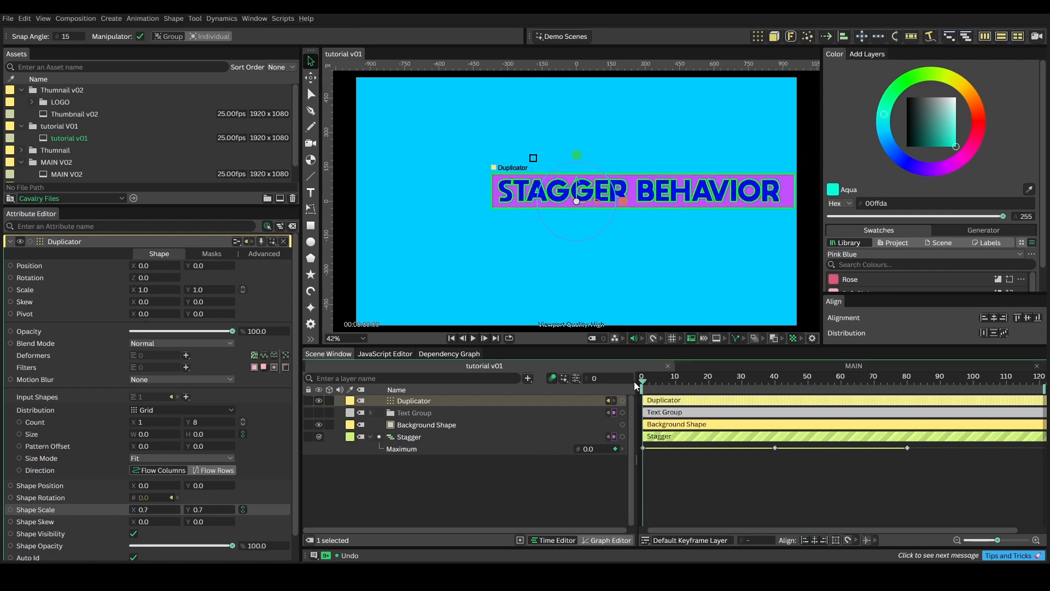
pyautogui.press('space')
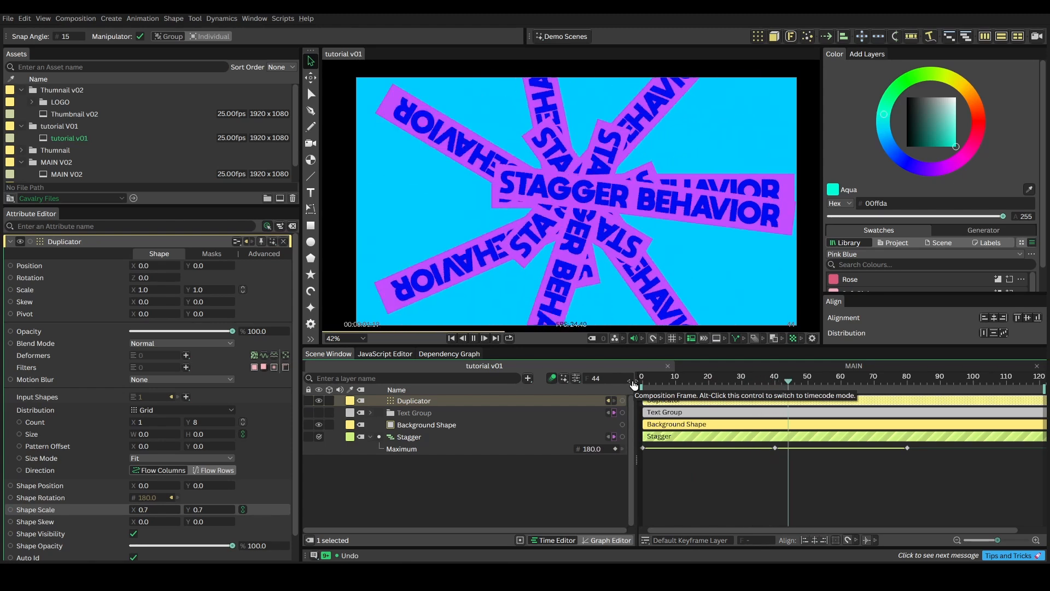
pyautogui.press('space')
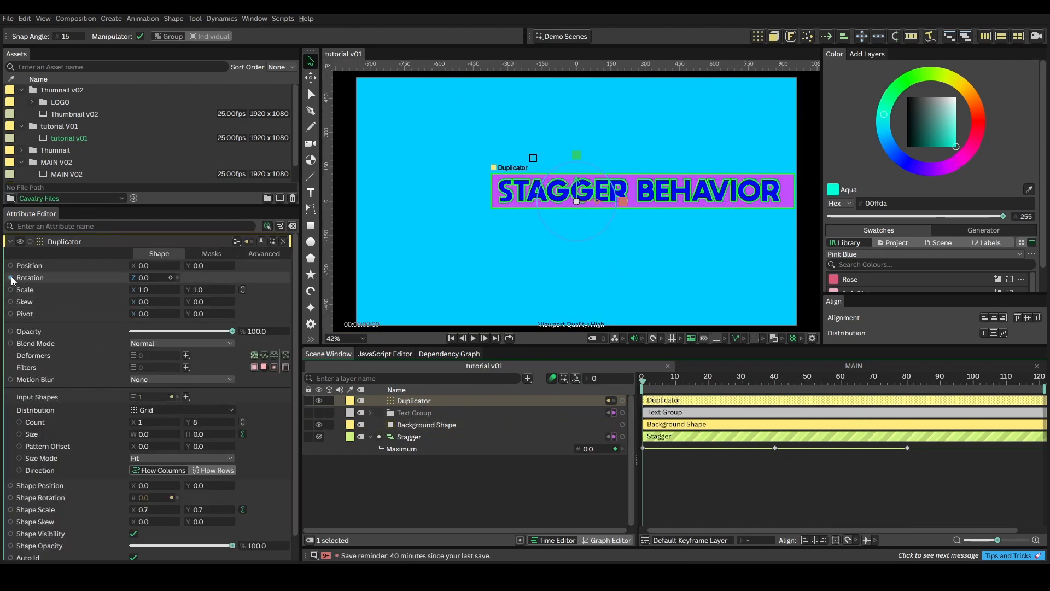
# Step: Keyframe the Duplicator's Z rotation at 0 on frame 0 and 636 on frame 20, and copy the frame 0 keyframe to frame 40
pyautogui.click(170, 277)
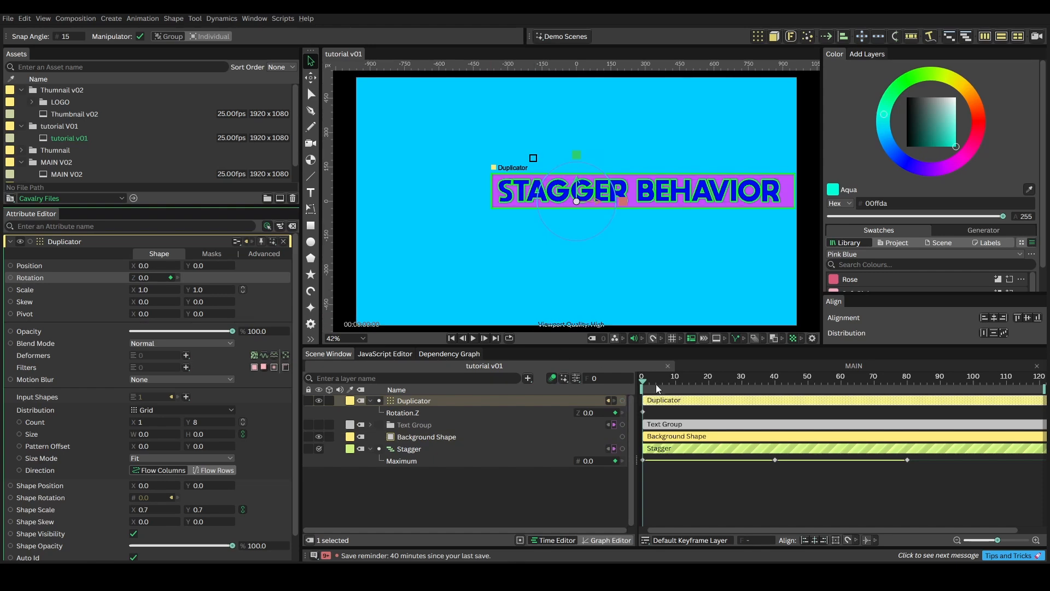
pyautogui.click(676, 383)
pyautogui.moveTo(677, 382); pyautogui.dragTo(709, 383)
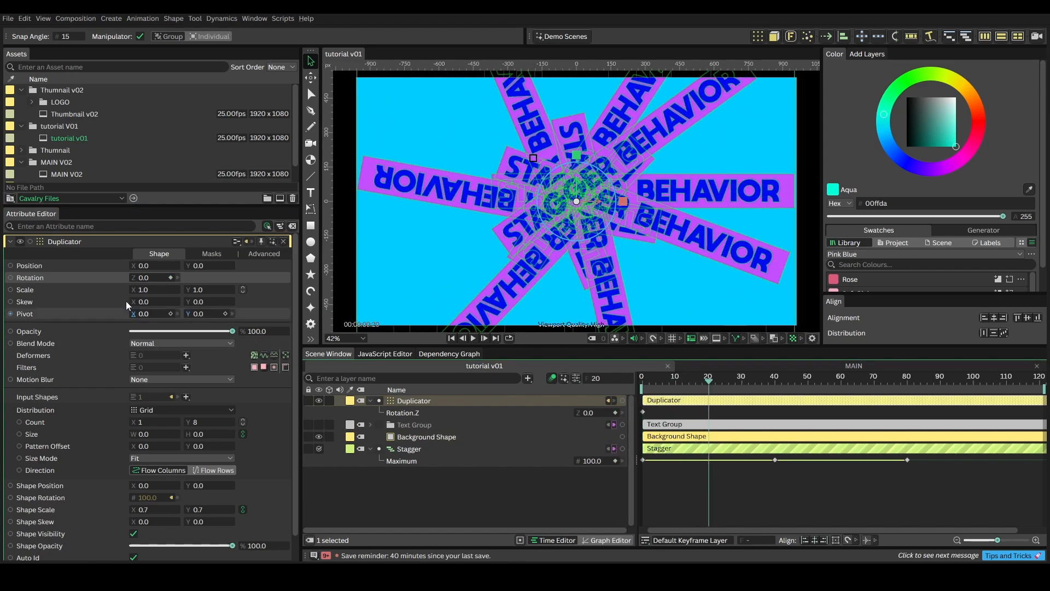
pyautogui.moveTo(152, 278); pyautogui.dragTo(501, 301)
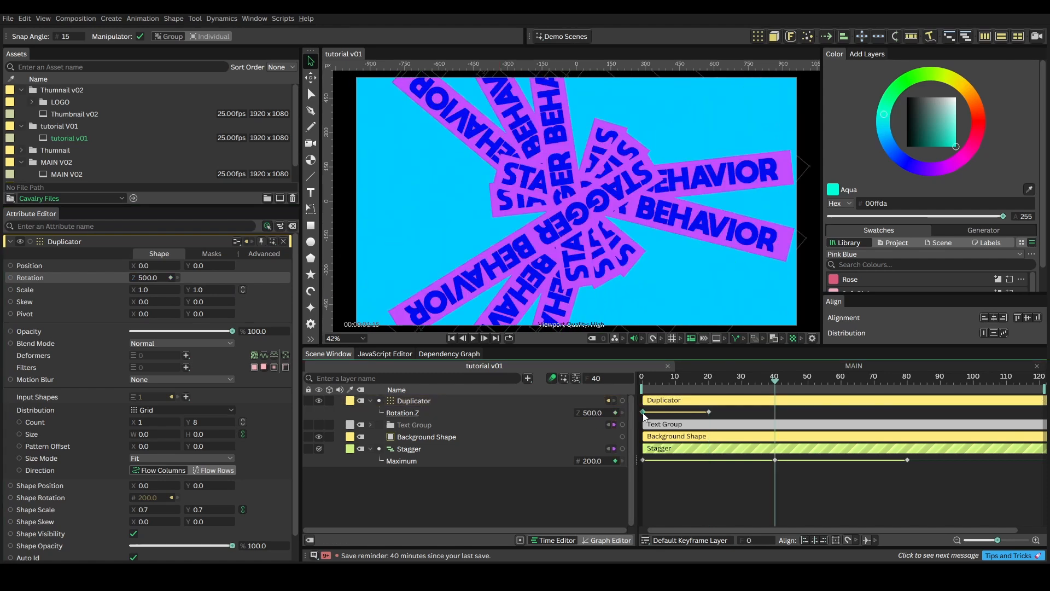
pyautogui.hotkey('ctrl', 'c')
pyautogui.hotkey('ctrl', 'v')
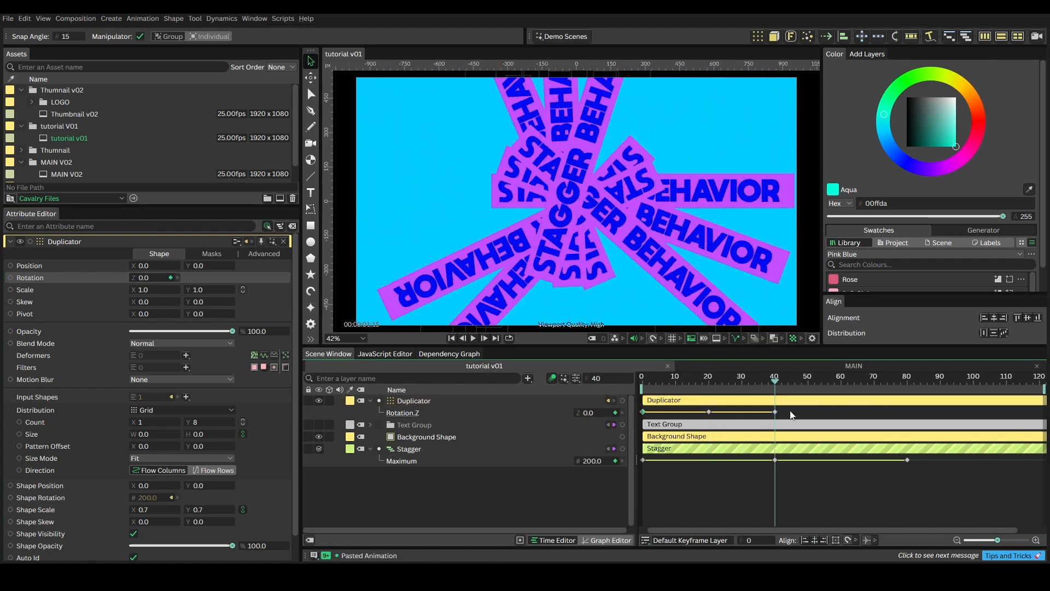
# Step: Set Loop After to Looping for all three of the Duplicator's rotation keyframes and preview the animation from the start
pyautogui.moveTo(790, 412); pyautogui.dragTo(642, 430)
pyautogui.rightClick(646, 417)
pyautogui.moveTo(683, 294)
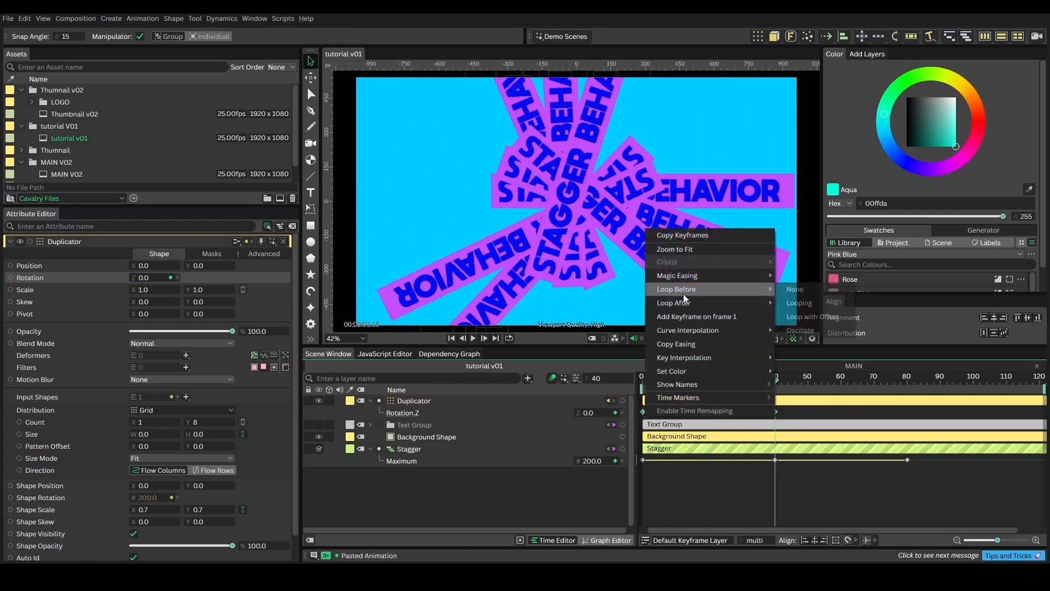
pyautogui.click(792, 316)
pyautogui.click(652, 381)
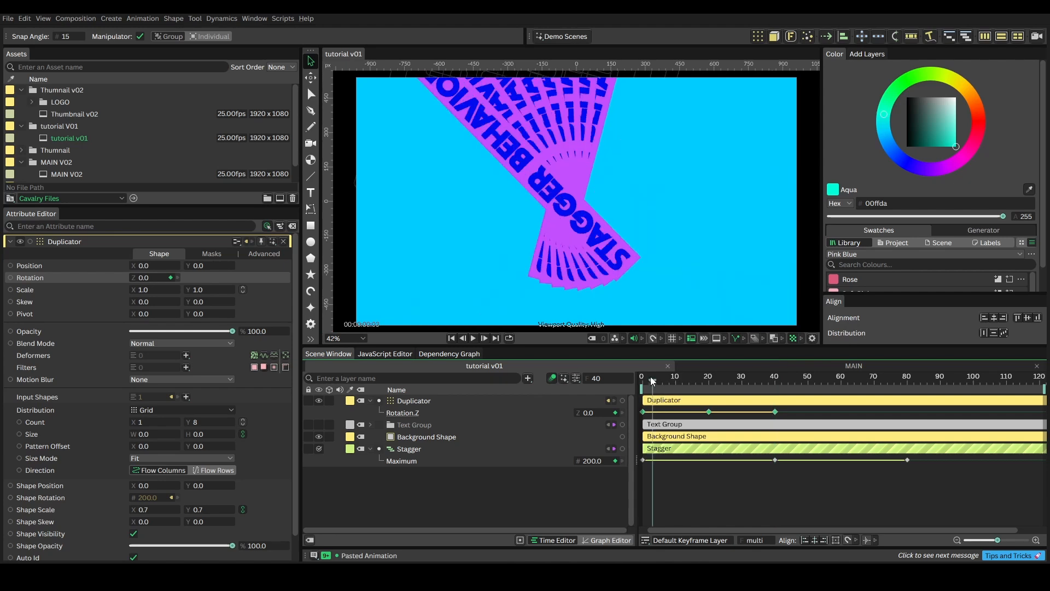
pyautogui.moveTo(651, 382); pyautogui.dragTo(614, 382)
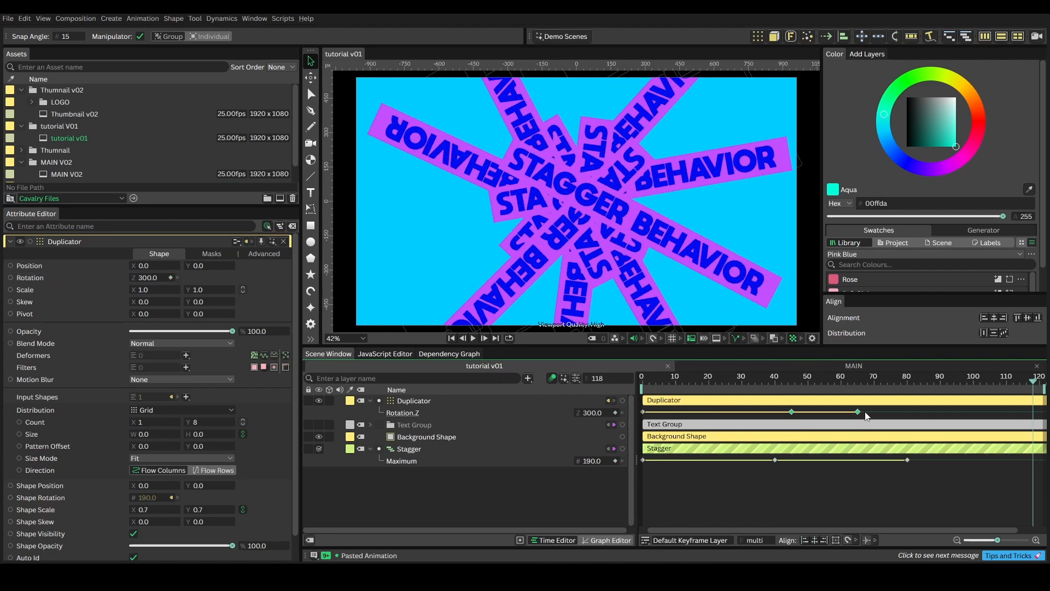
# Step: Slow the Duplicator's rotation by moving its middle keyframe to about frame 45 and its last keyframe to frame 117, and preview the animation
pyautogui.click(861, 411)
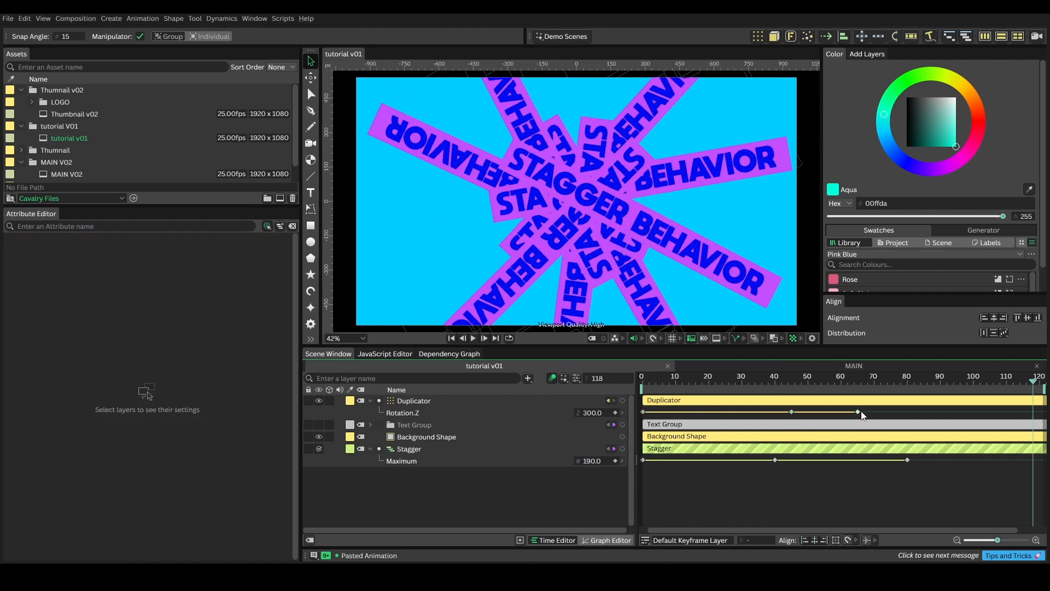
pyautogui.moveTo(858, 411); pyautogui.dragTo(1031, 412)
pyautogui.press('space')
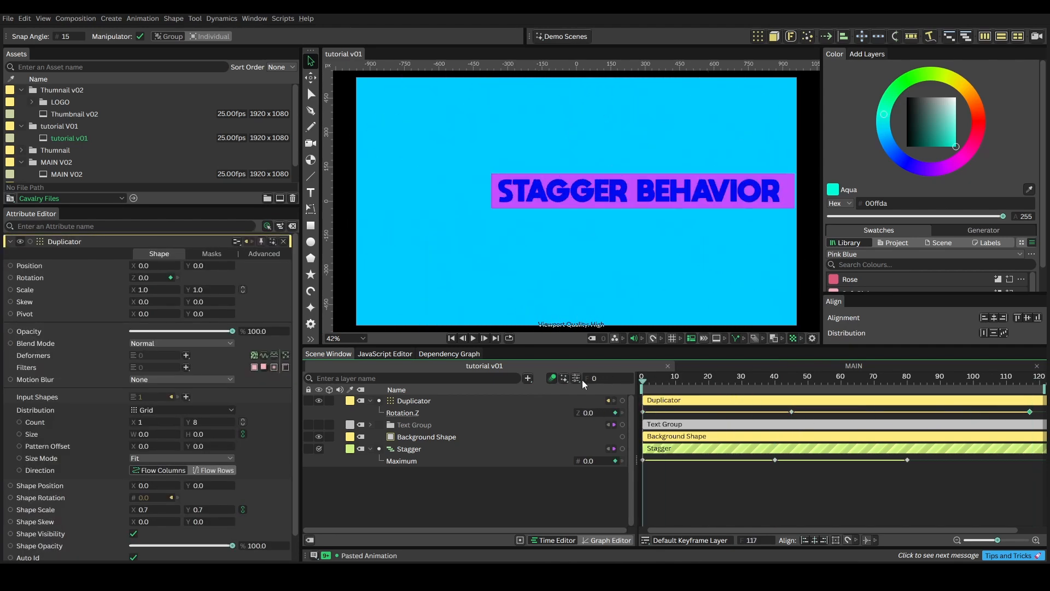